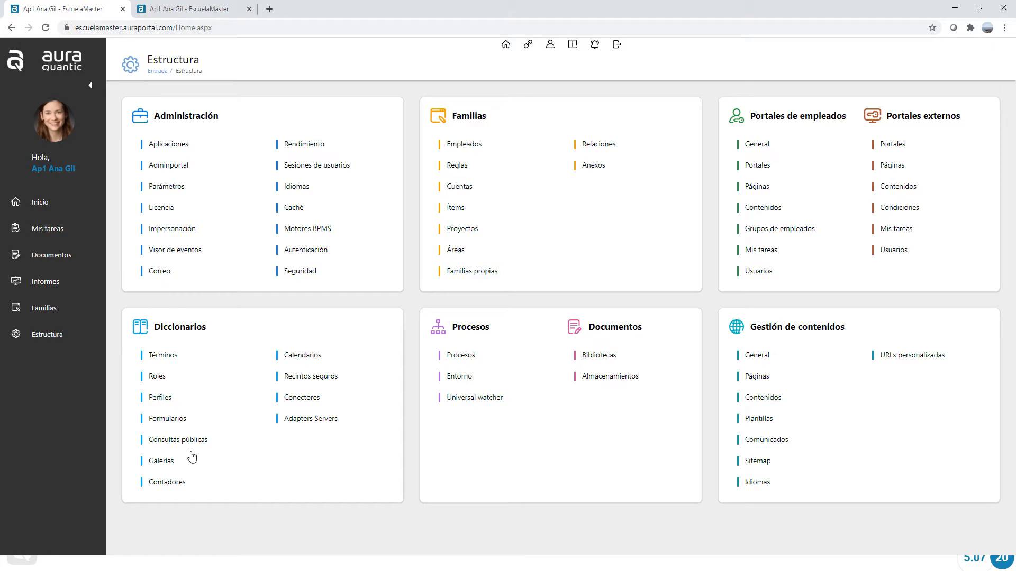
Open the Salesforce contactos connector in the REST Personalizados class of the Conectores dictionary.
click(316, 400)
scroll(446, 390, down, 9)
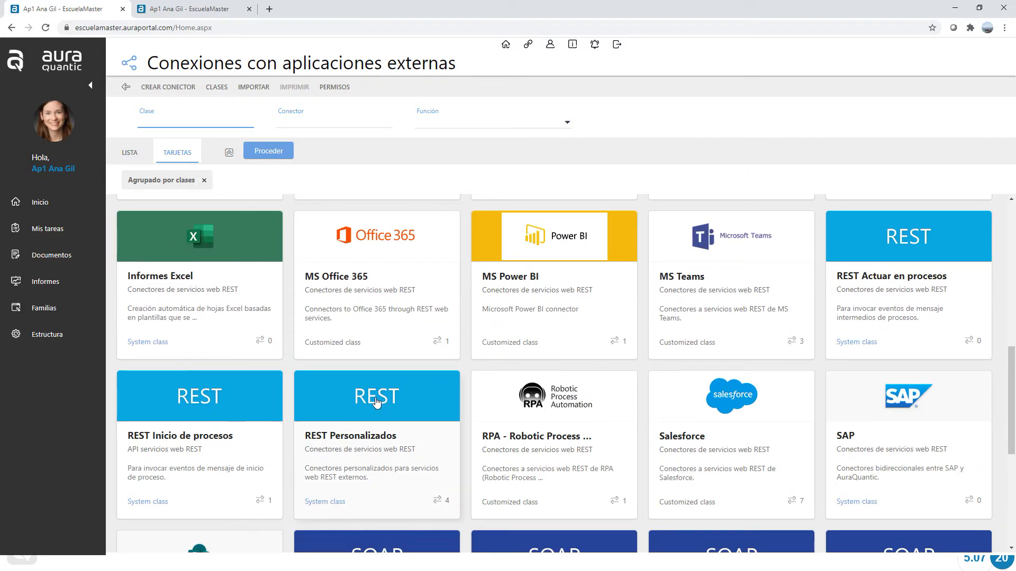
click(388, 444)
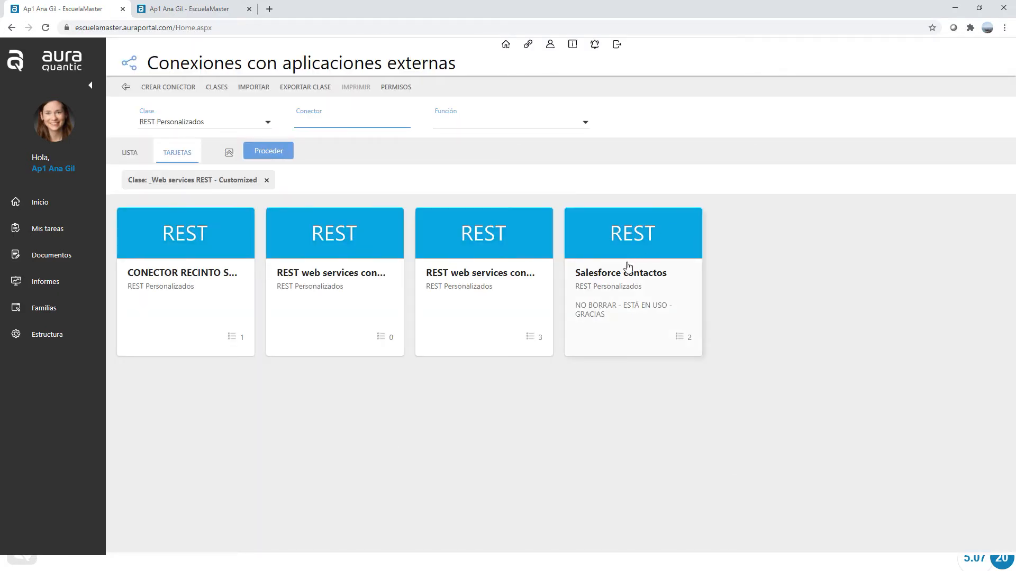
click(626, 306)
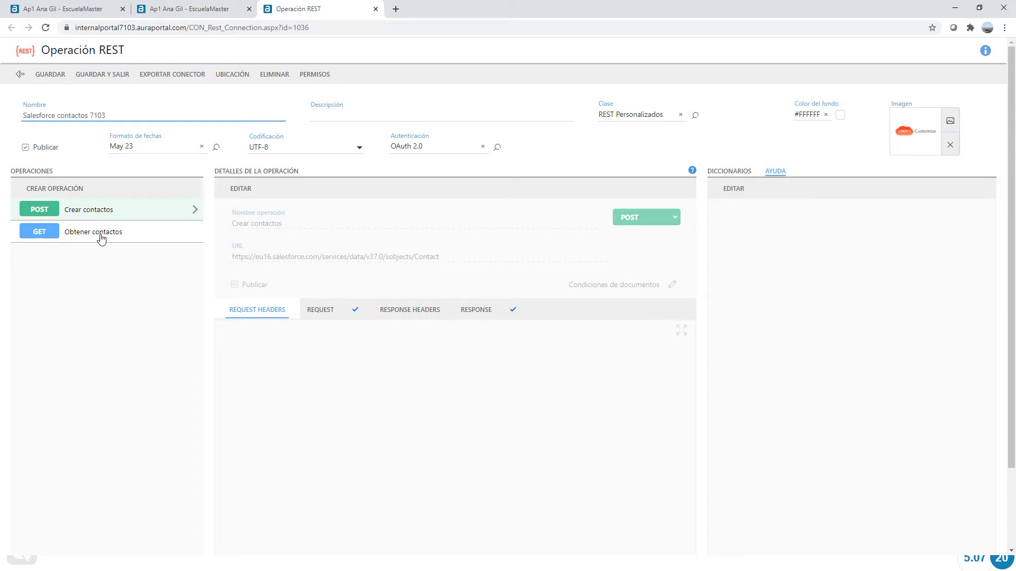
Open the Crear contactos operation for editing, examine its request and response definitions, and exit without saving.
click(239, 193)
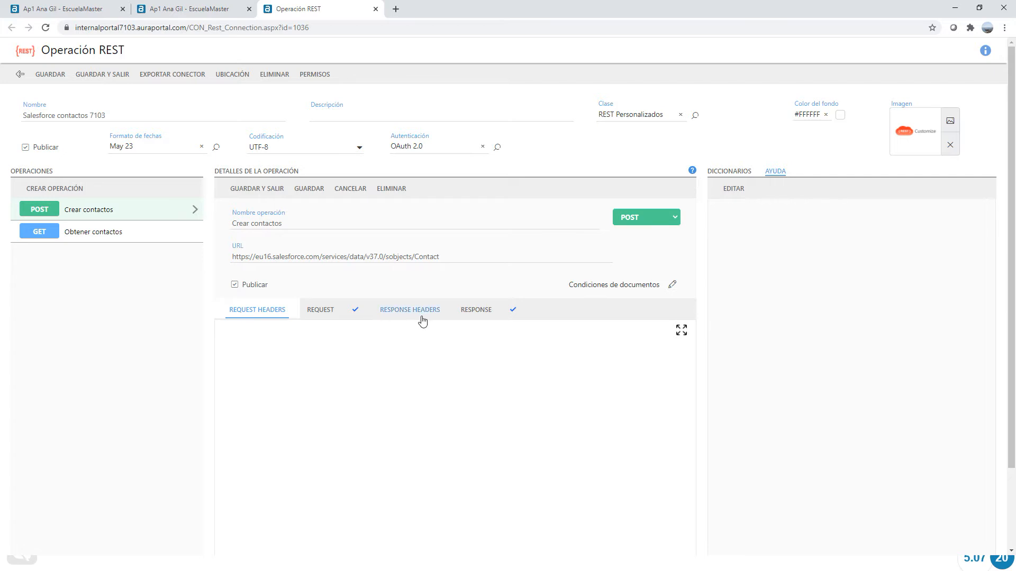
click(334, 312)
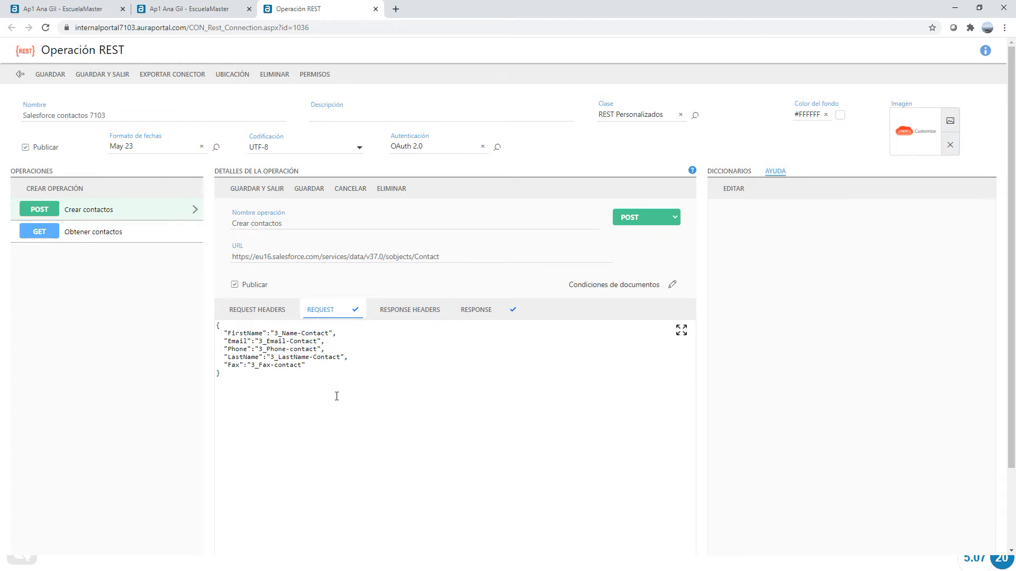
click(467, 313)
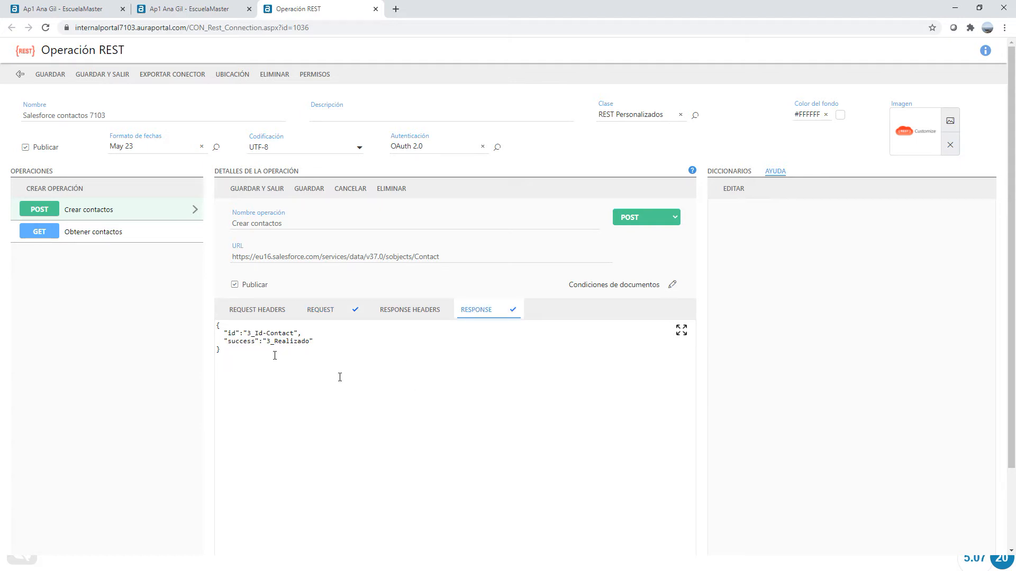
click(319, 314)
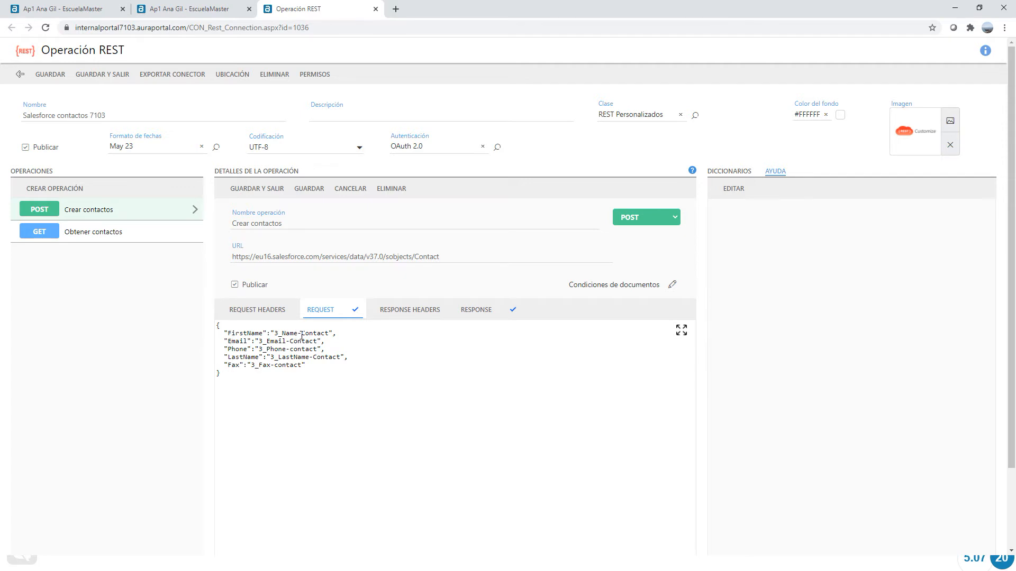
click(476, 314)
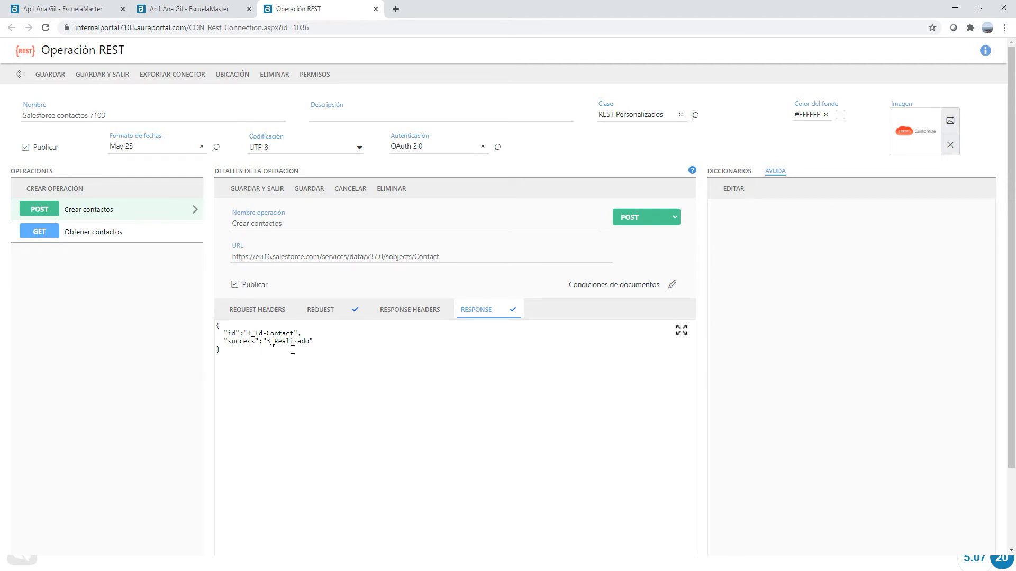
click(123, 233)
click(451, 248)
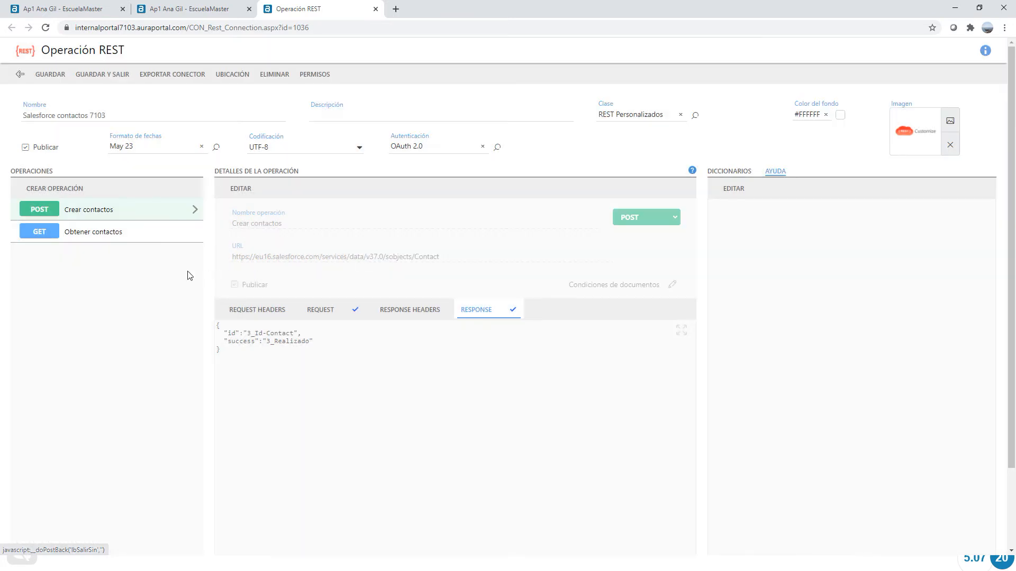
Open the Obtener contactos operation for editing and examine its request and response definitions.
click(105, 245)
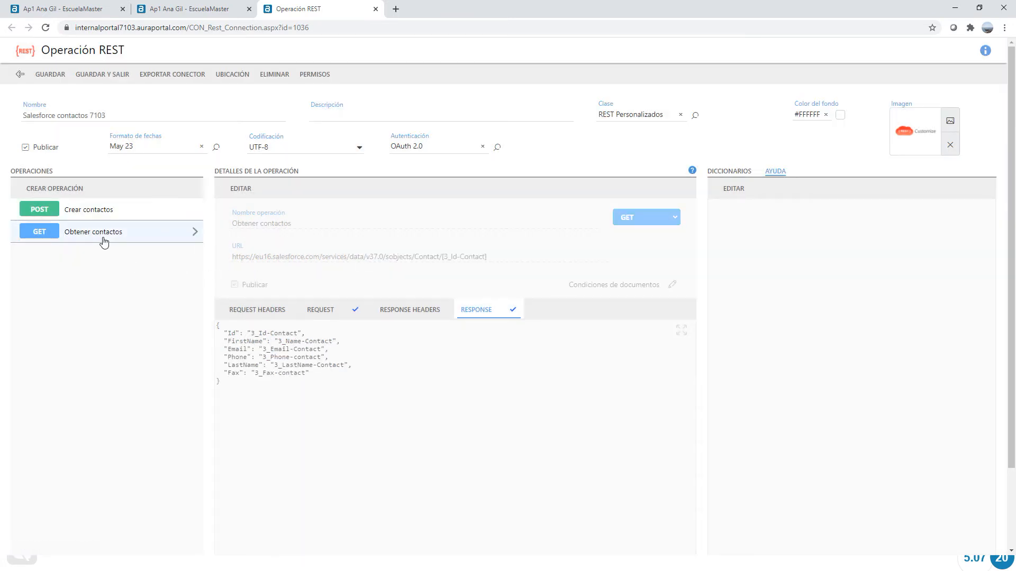
click(259, 192)
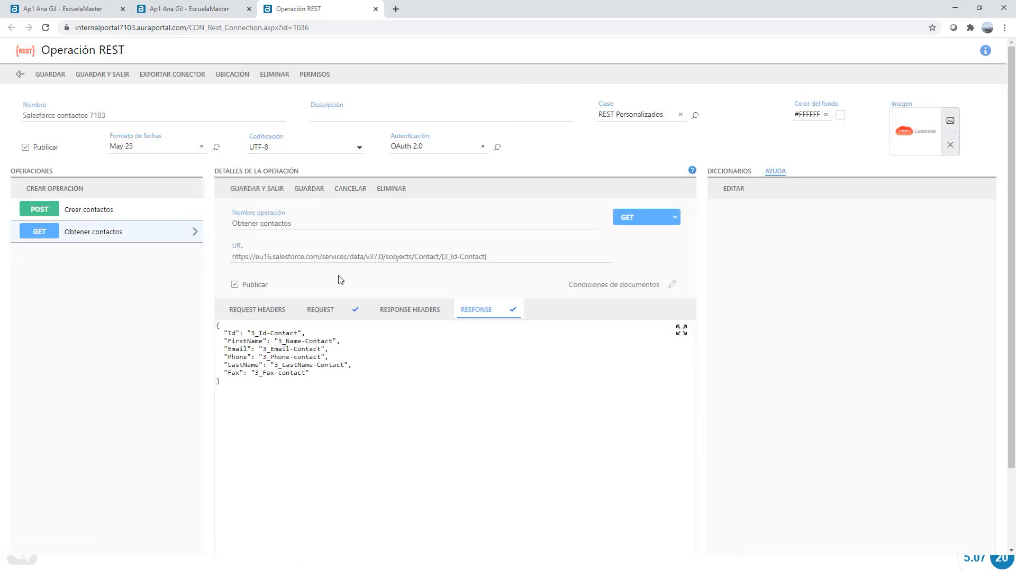
click(323, 312)
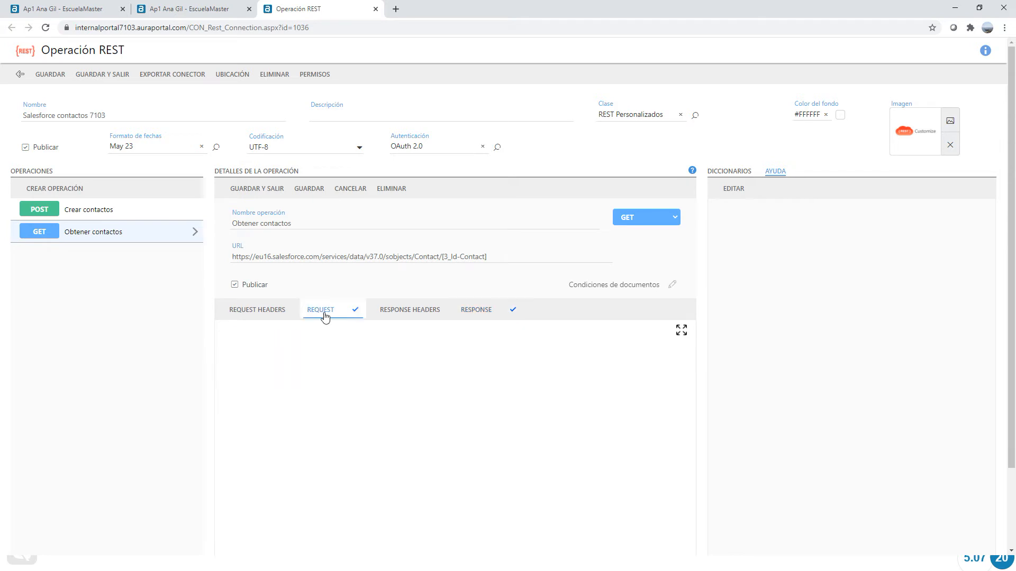
click(476, 312)
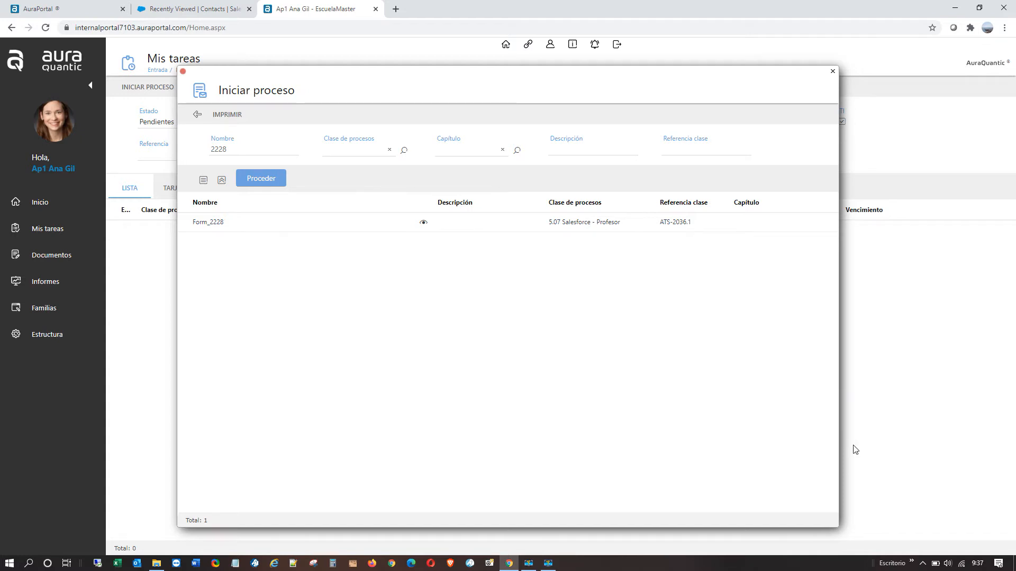
Open the Form_2228 start form, then switch to Salesforce and refresh the recently viewed contacts list.
click(213, 229)
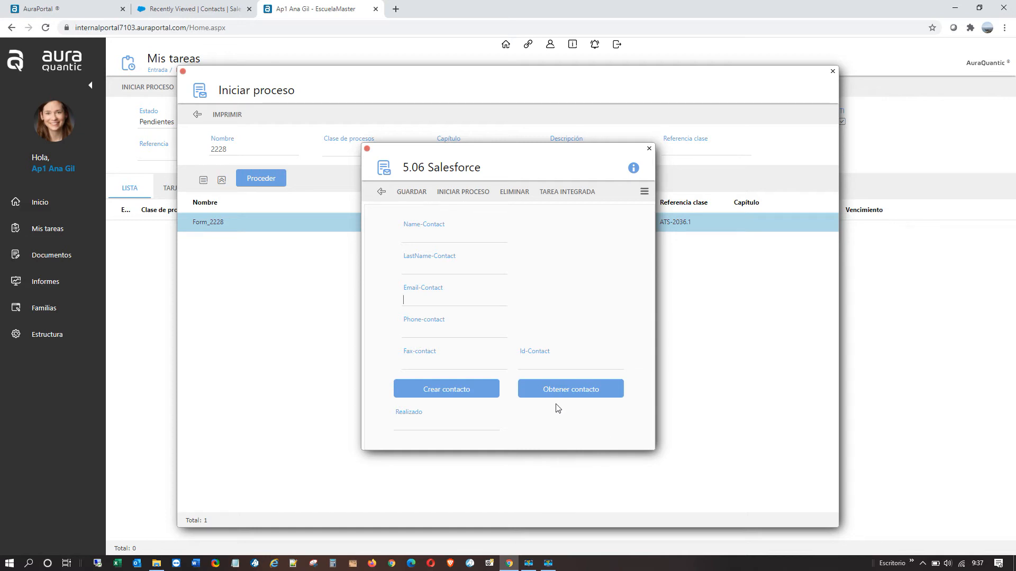
click(164, 11)
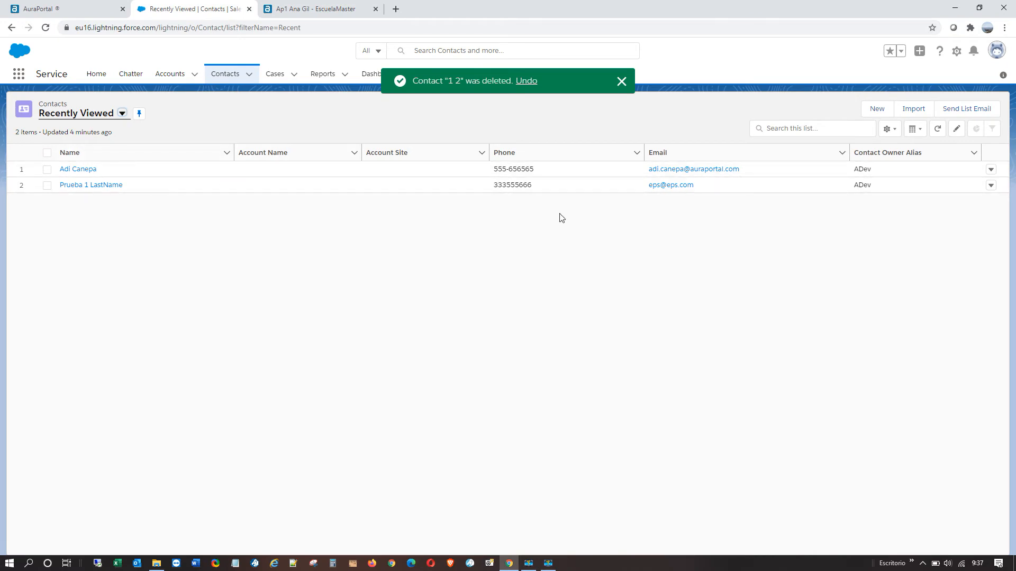
click(47, 28)
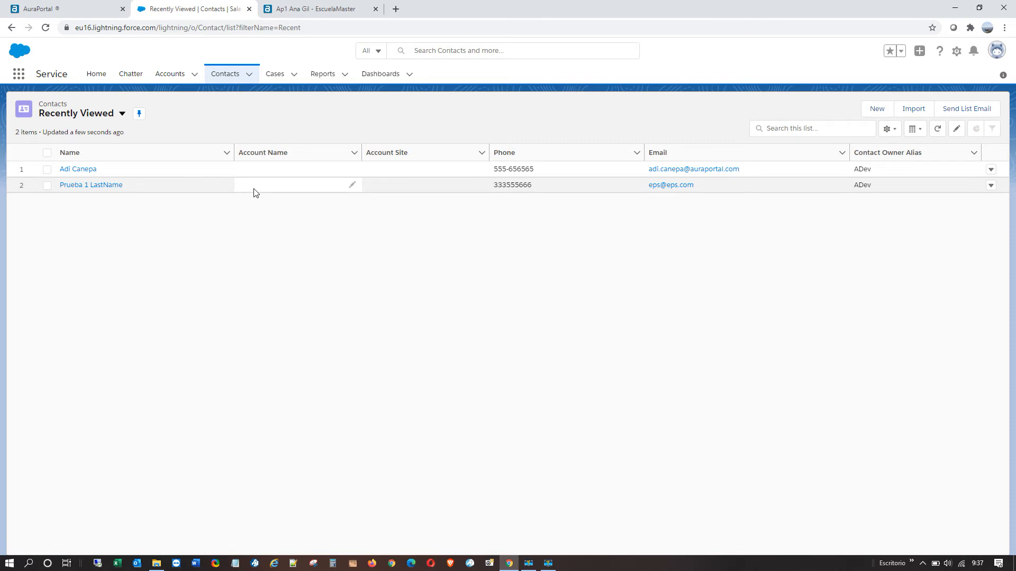
Switch back to AuraQuantic and enter "Nuevo usuario salesforcec" as Name-Contact and "Apellido" as LastName-Contact.
click(295, 9)
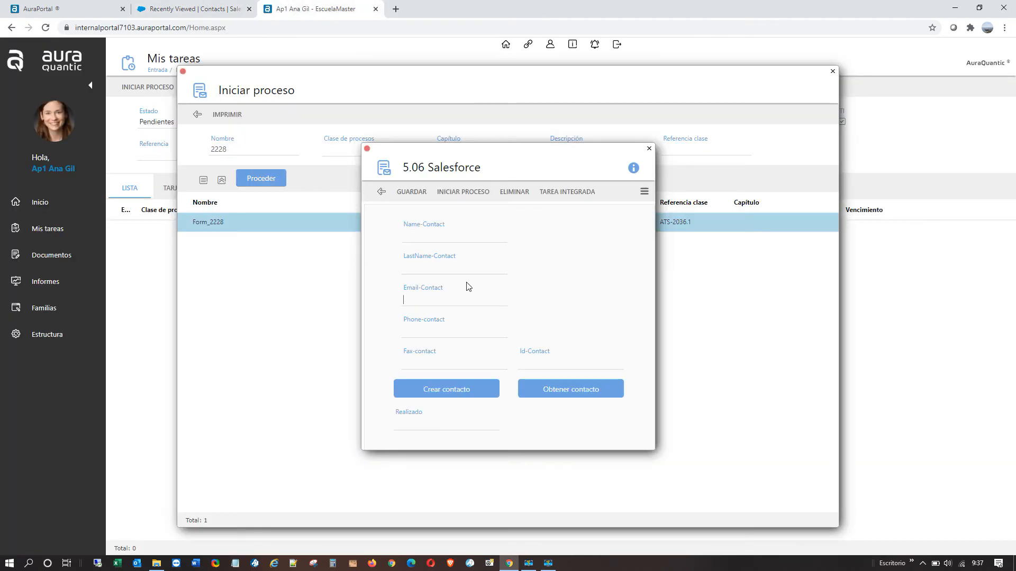
click(449, 239)
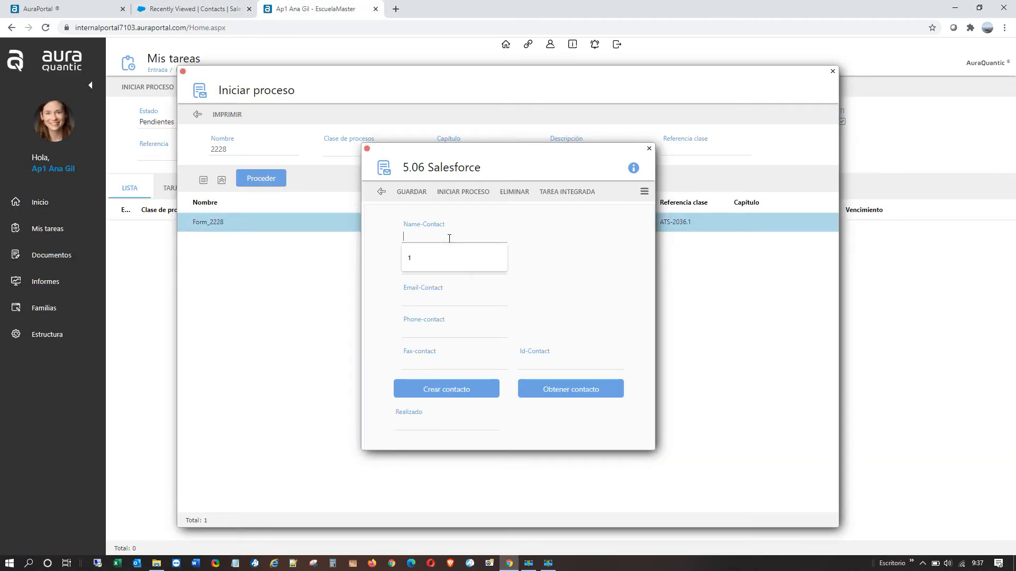
text(Nuevo usuario salesforcec)
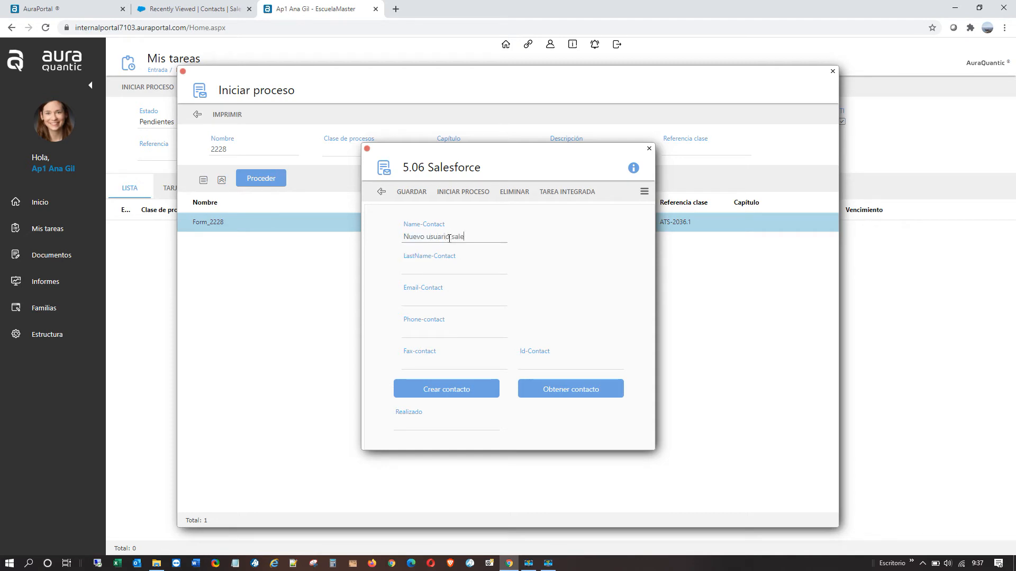
click(453, 268)
text(Apellido)
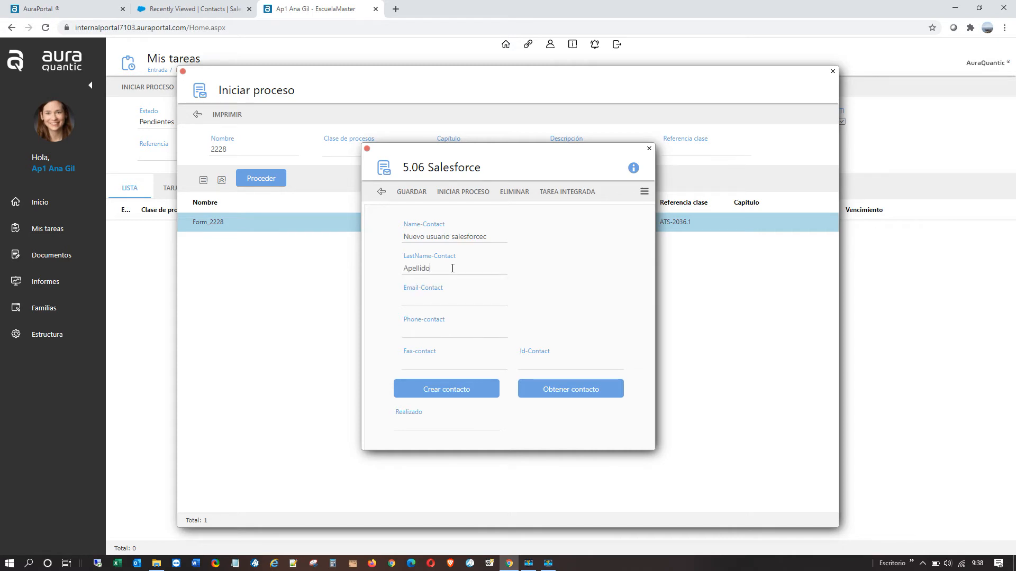
Fill in the contact's email, phone and fax with the suggested entries and create the contact.
click(446, 299)
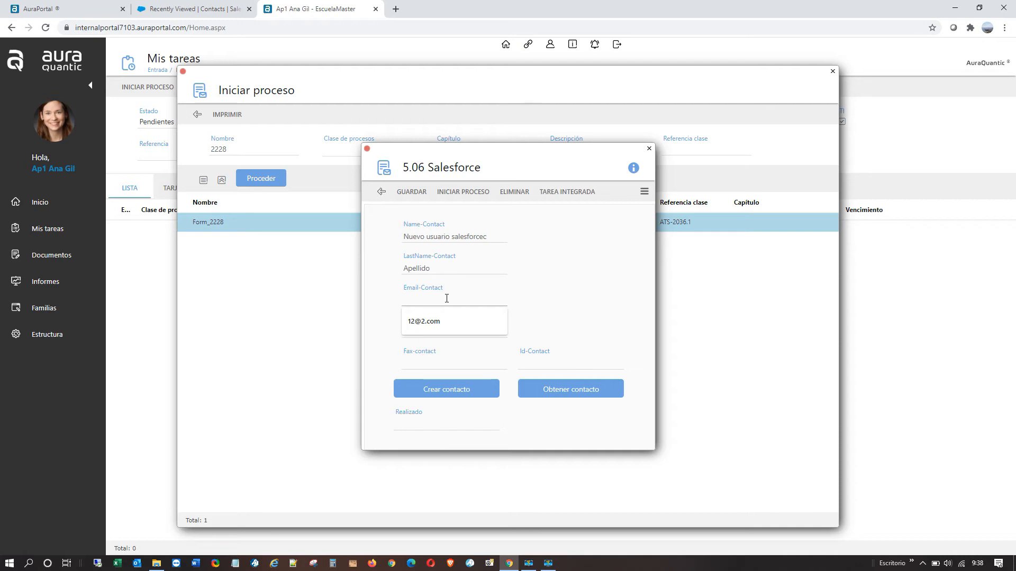
click(447, 322)
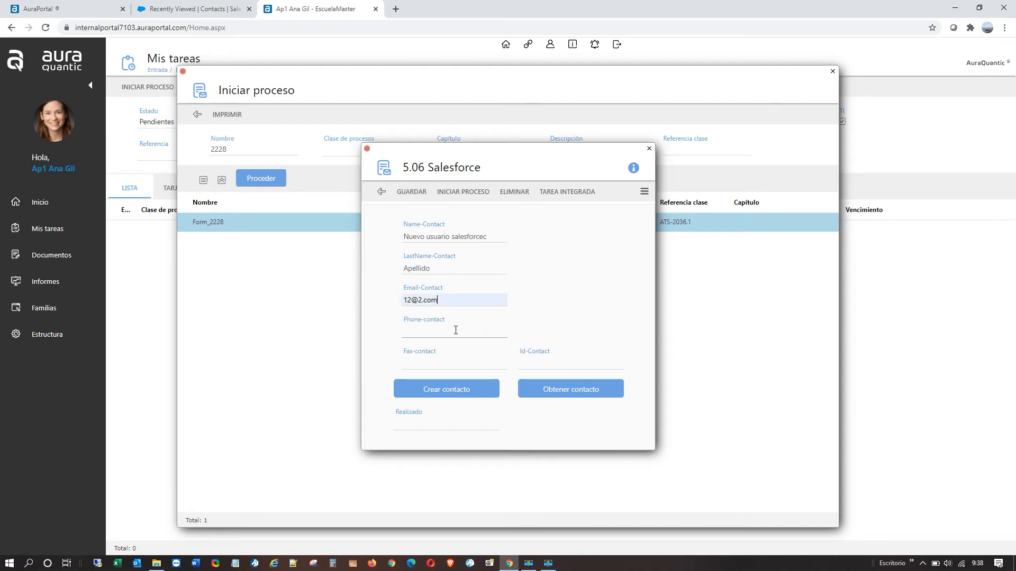
click(456, 331)
click(451, 354)
click(461, 363)
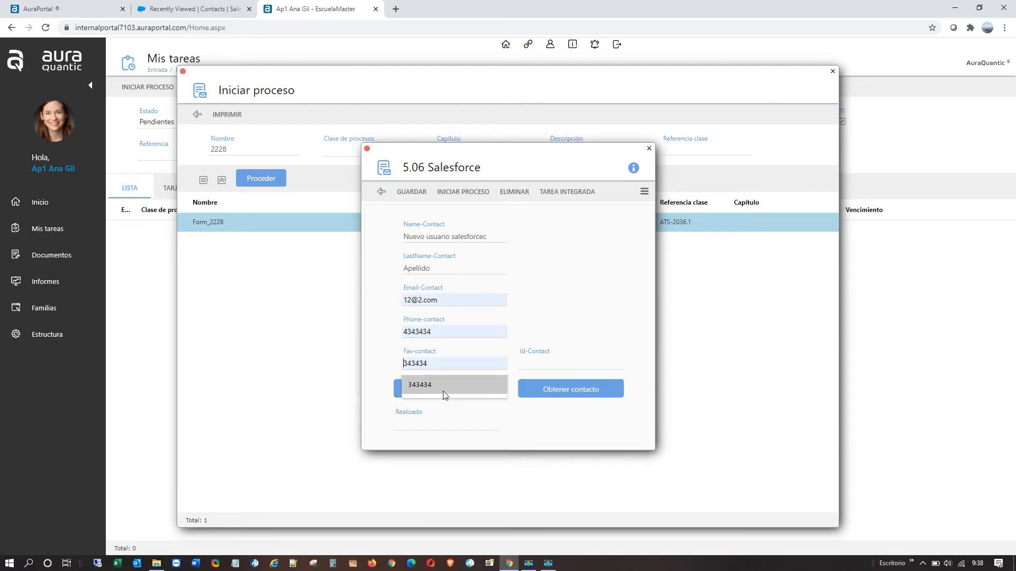
click(443, 392)
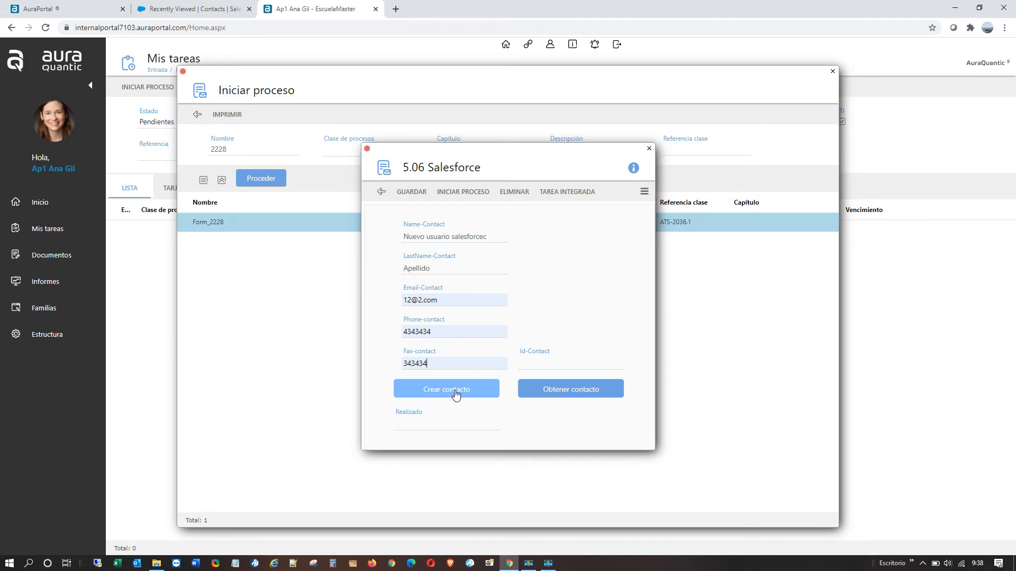
click(456, 394)
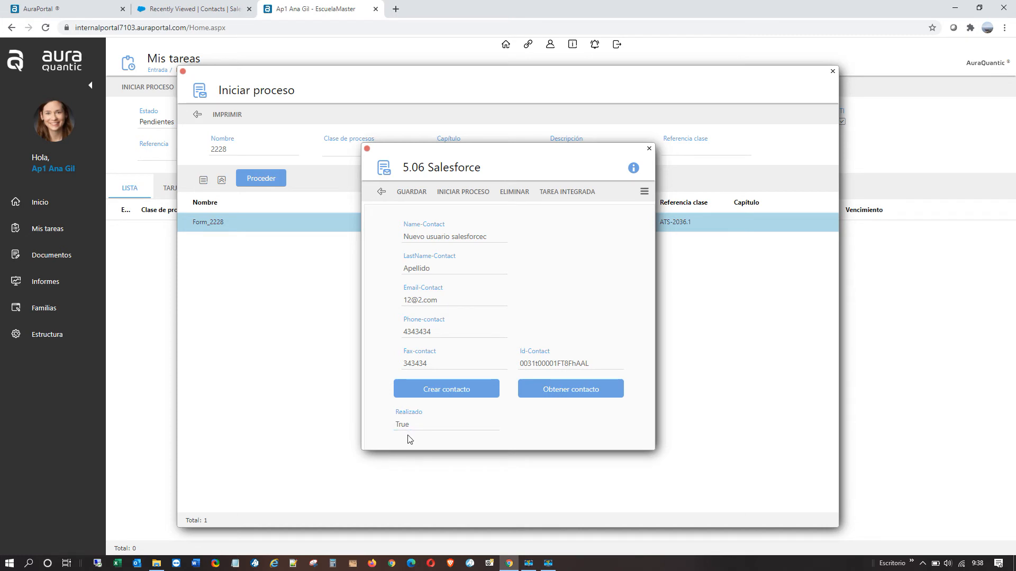
Switch to Salesforce and refresh the contacts list to check for the new contact.
click(199, 7)
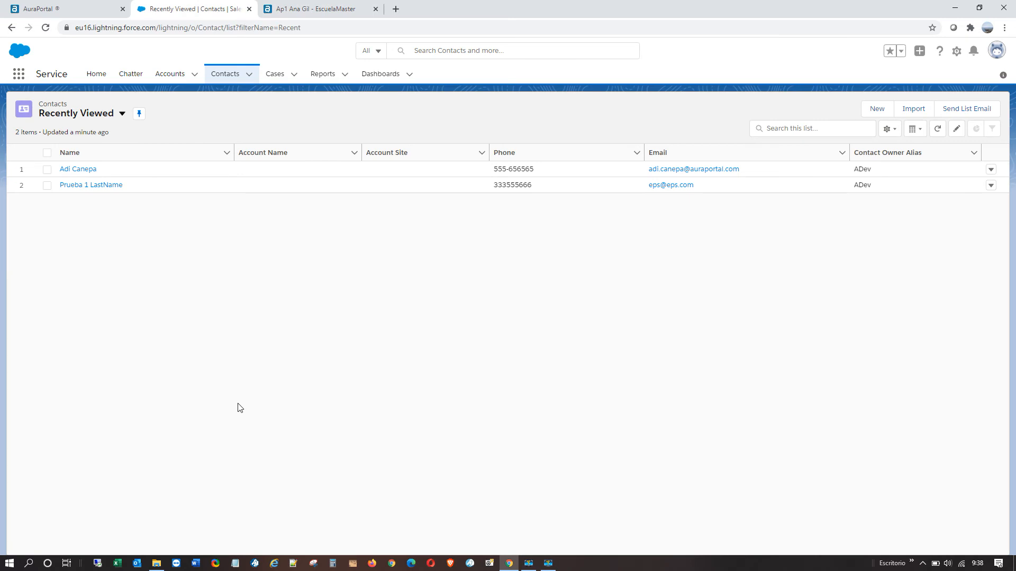
click(46, 28)
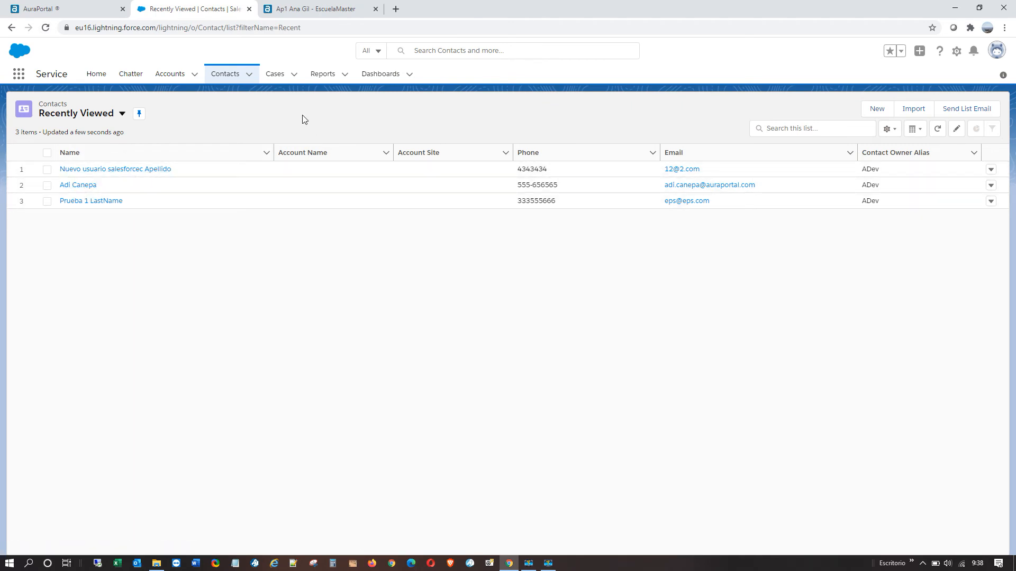
Return to AuraQuantic and delete the filled-in 5.06 Salesforce form, confirming the deletion.
click(308, 11)
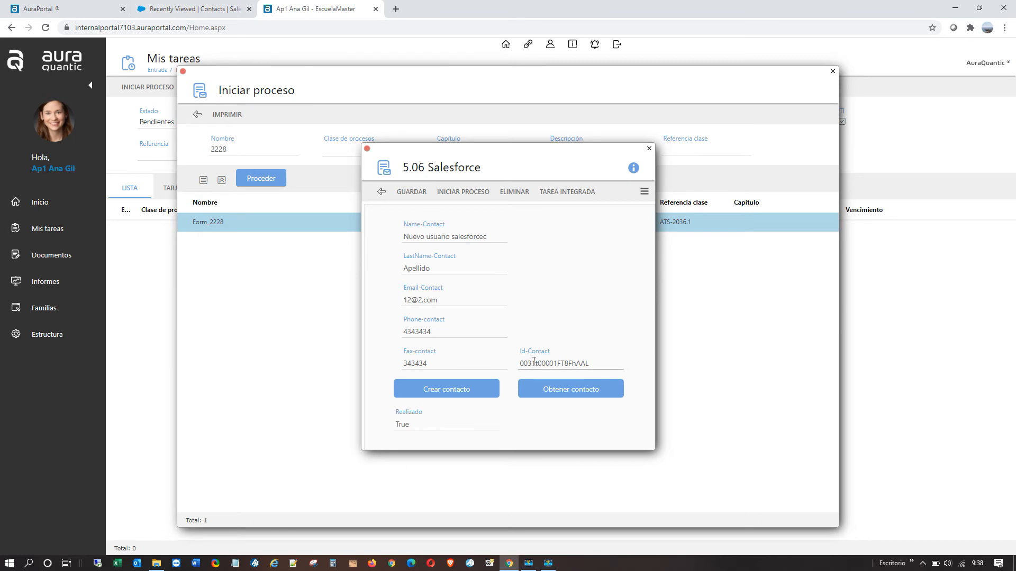
click(517, 193)
click(576, 148)
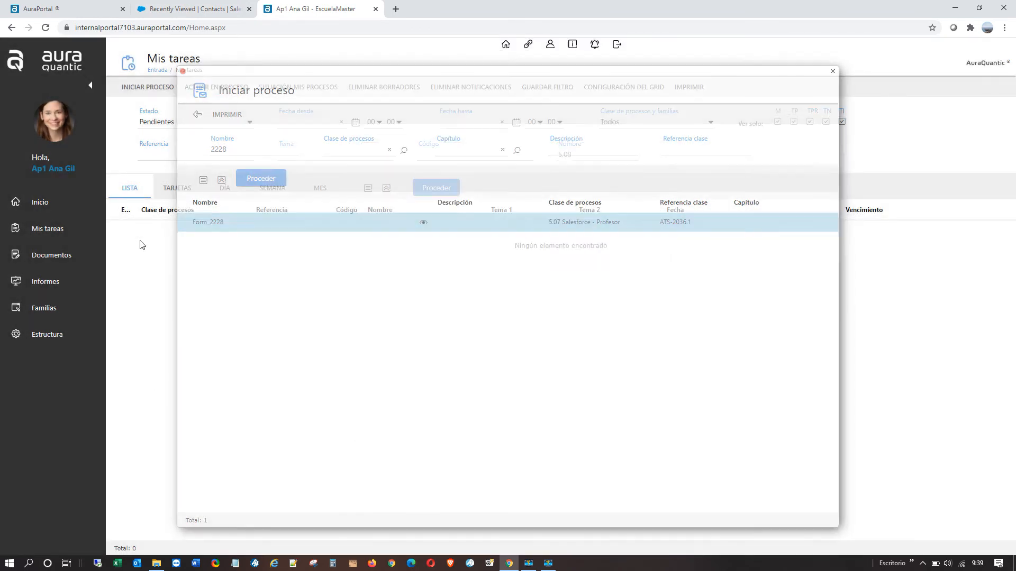
Start a new process, filtering the list by name 2228 and opening the Form_2228 form.
click(144, 91)
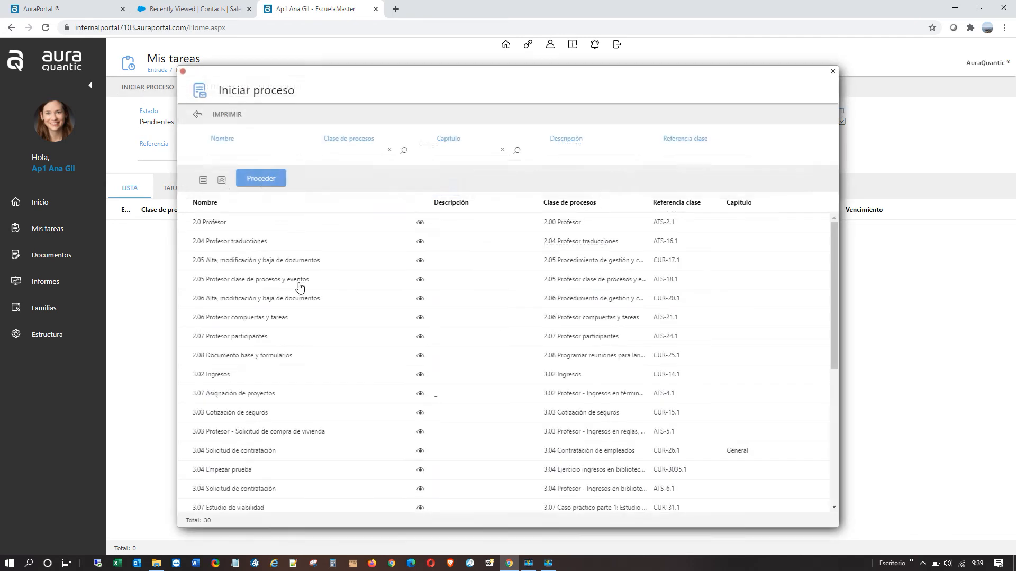
text(2228)
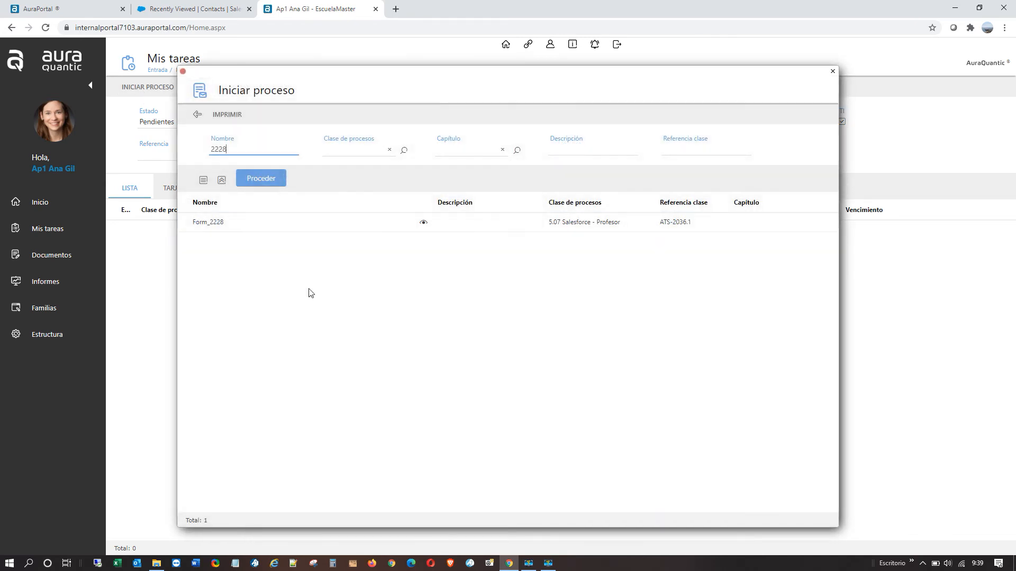
click(251, 225)
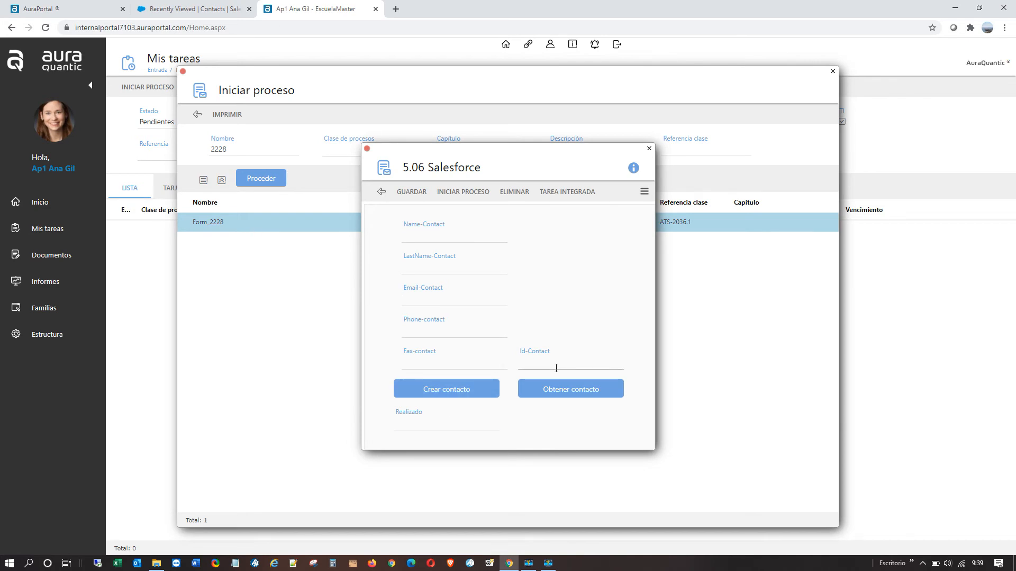
Switch to Salesforce, open the second contact in the list and copy its contact ID from the page address.
click(178, 13)
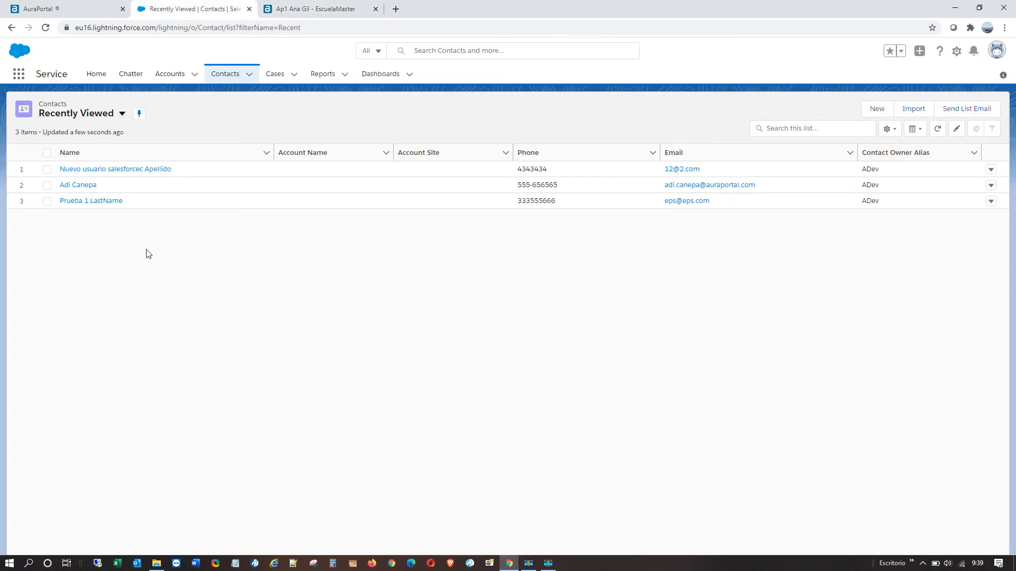
click(78, 185)
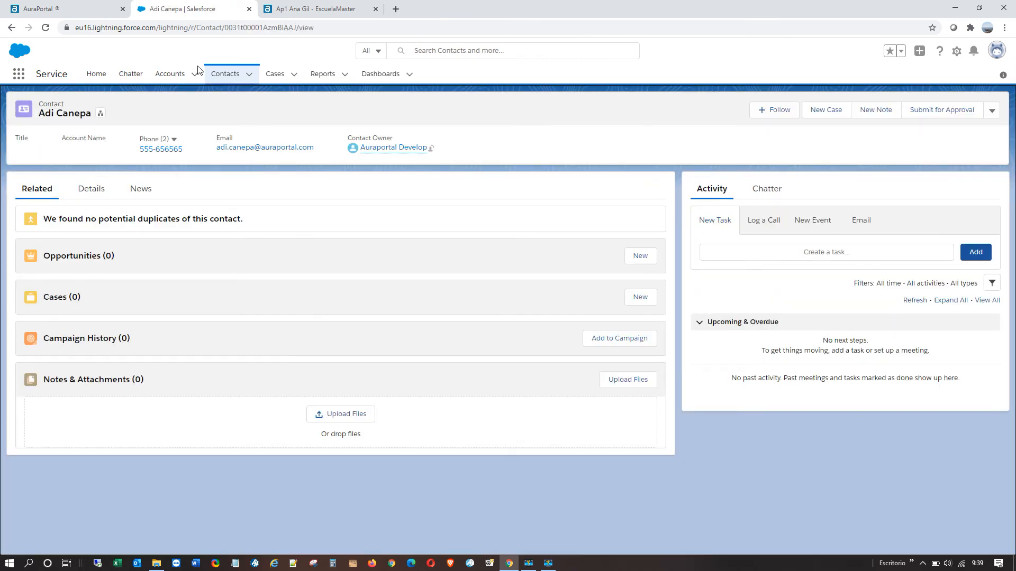
click(224, 27)
drag(234, 28, 298, 27)
key(ctrl+c)
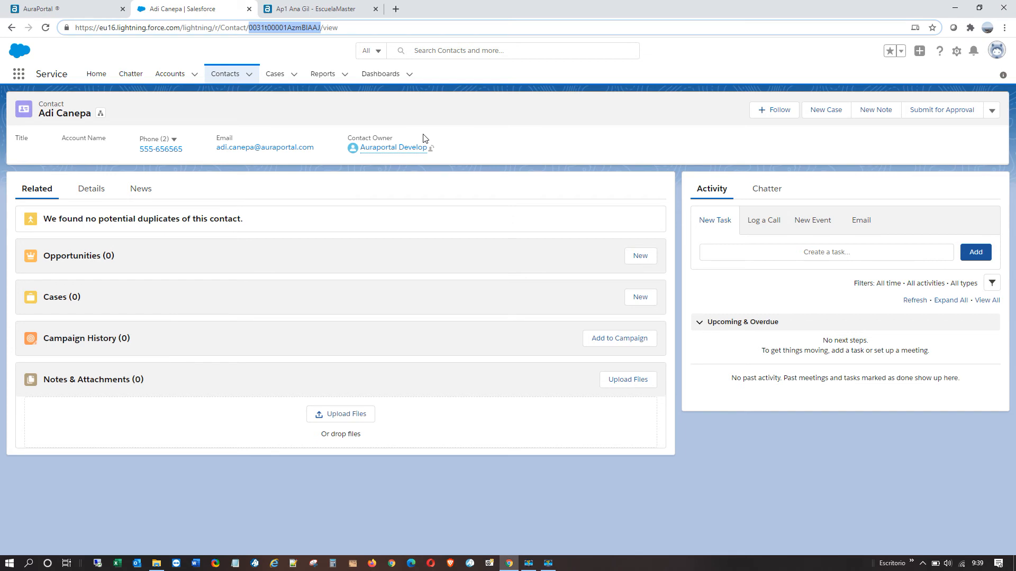
In AuraQuantic, paste the copied contact ID into Id-Contact, retrieve the contact with Obtener contacto and compare it with the Salesforce record.
click(315, 10)
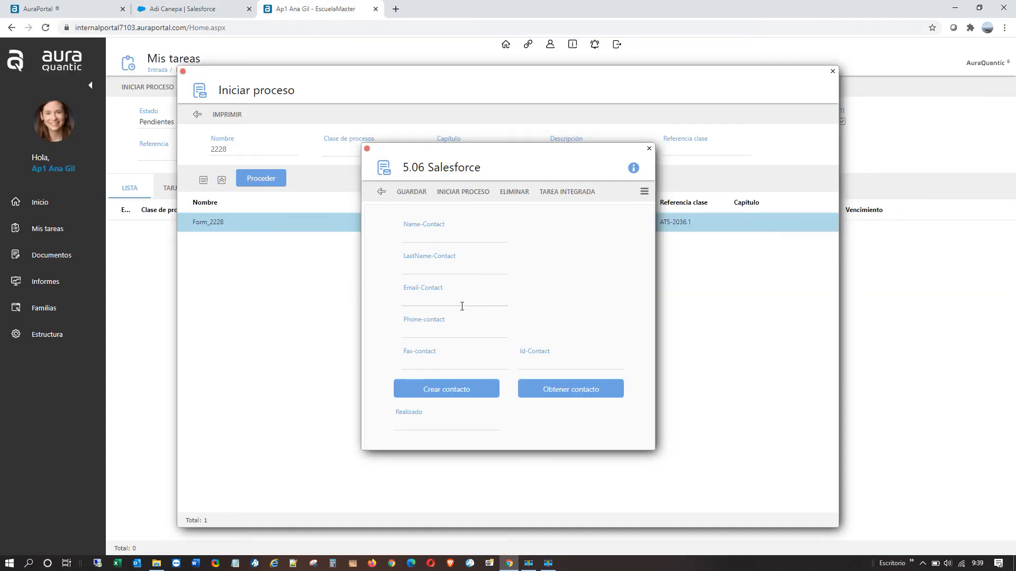
click(545, 361)
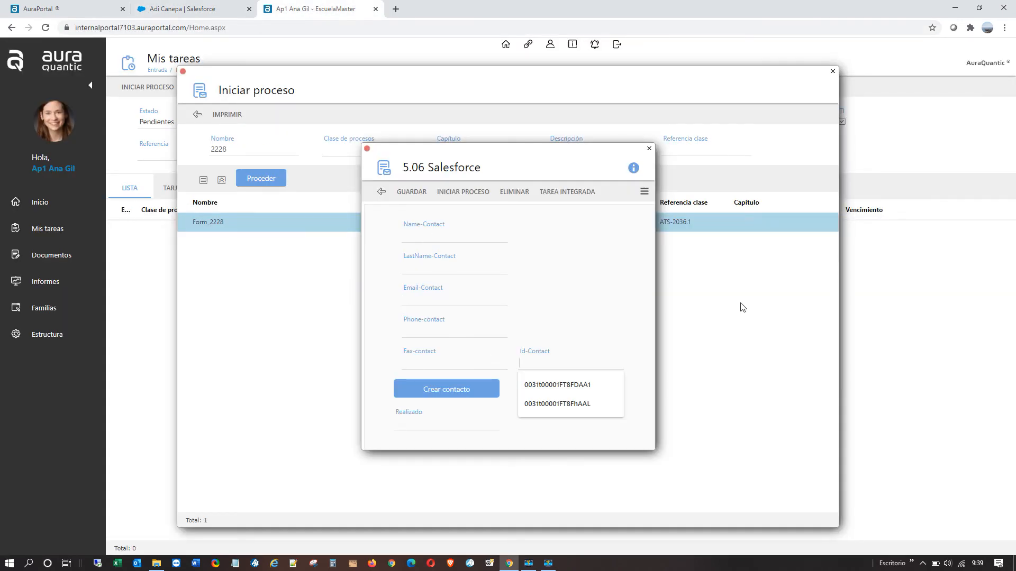
key(ctrl+v)
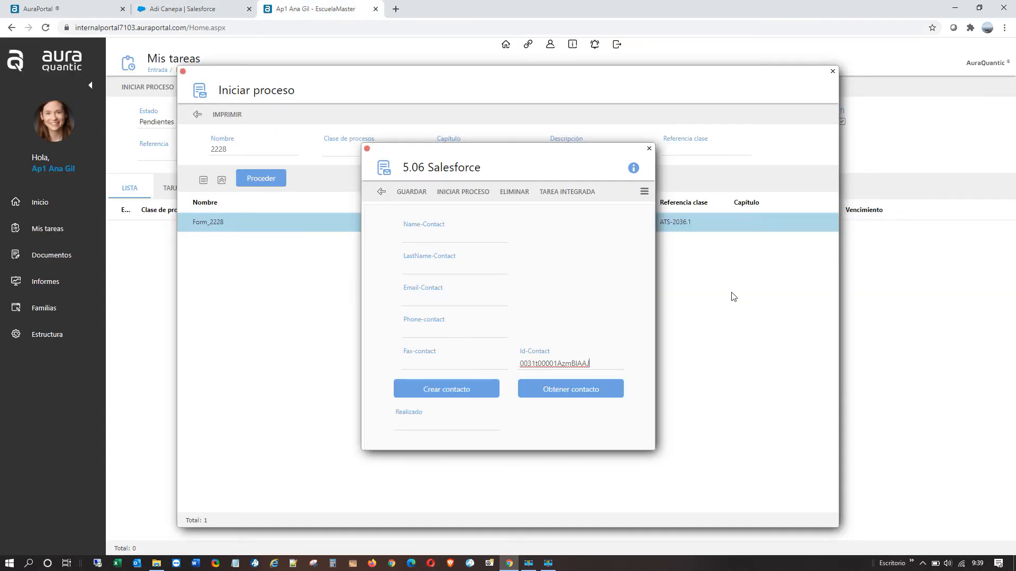
click(565, 394)
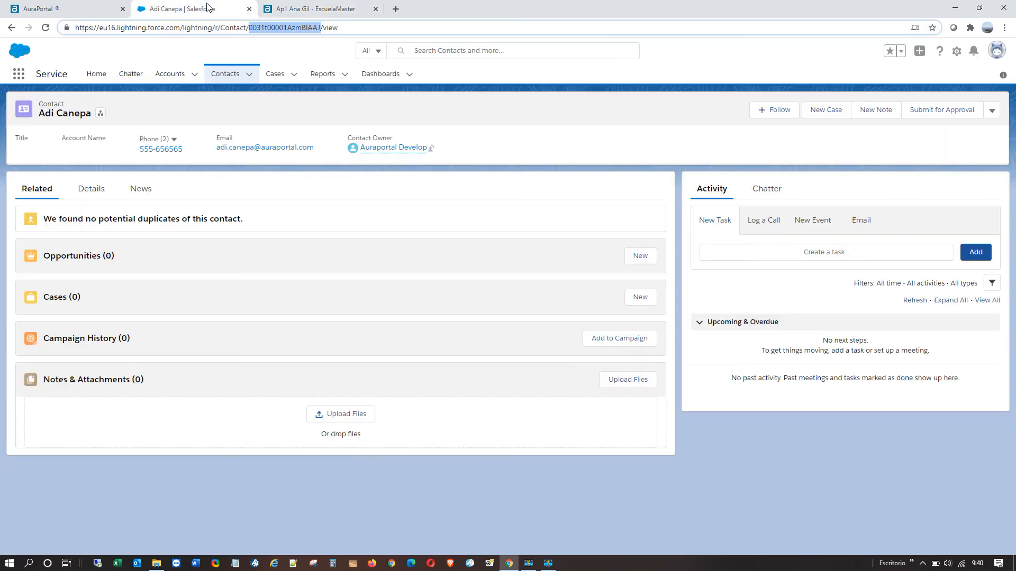
click(209, 9)
click(310, 9)
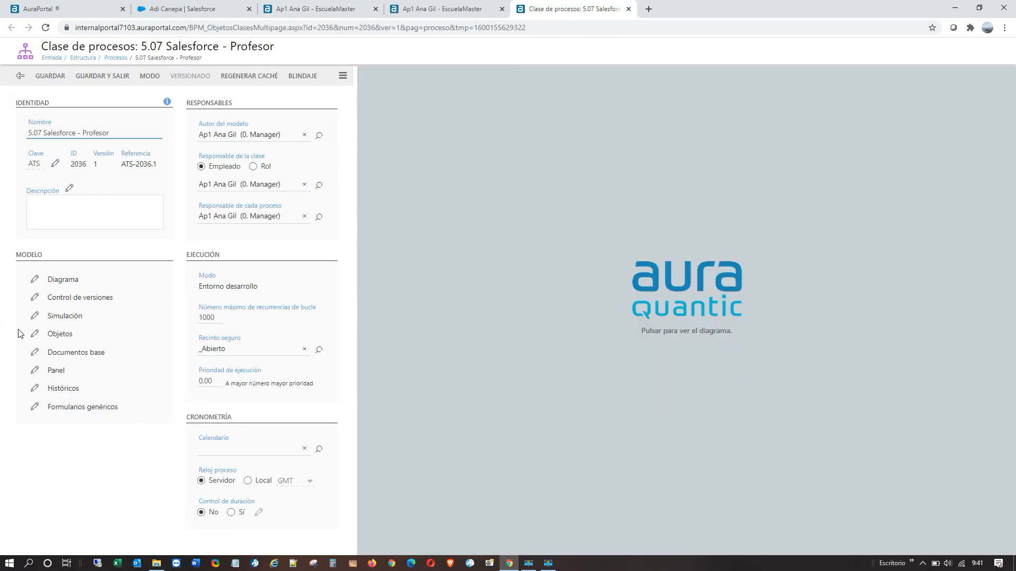
From the objects of process class 5.07 Salesforce - Profesor, open the 5.06 Salesforce start event's Form_2228 default dynamic form for editing.
click(35, 334)
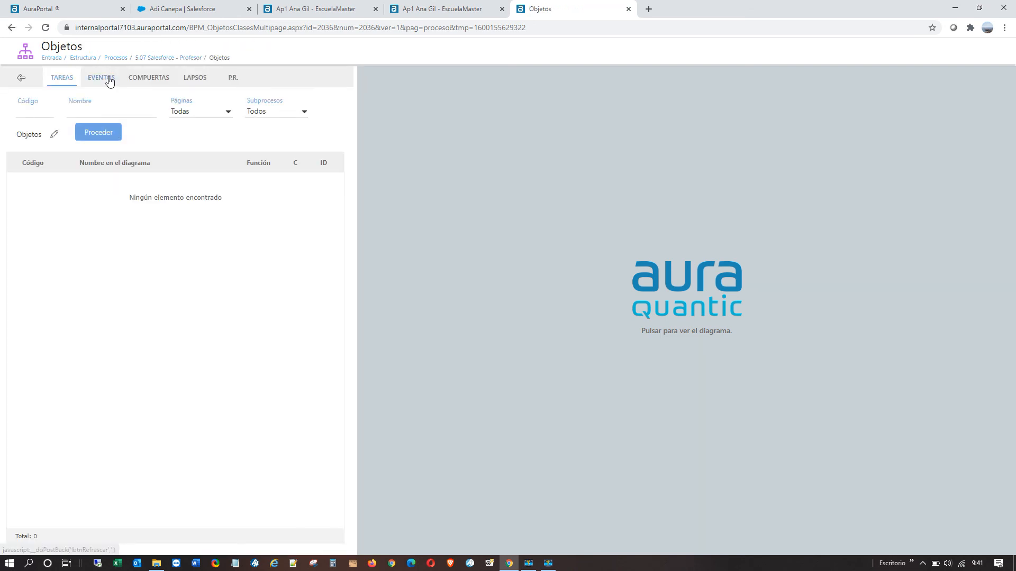
click(103, 78)
click(48, 181)
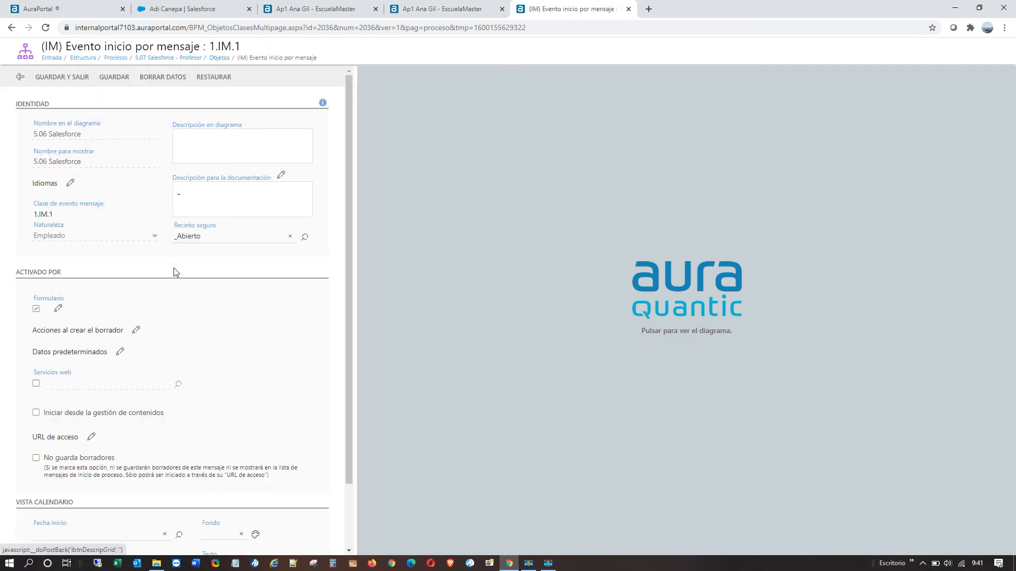
click(65, 311)
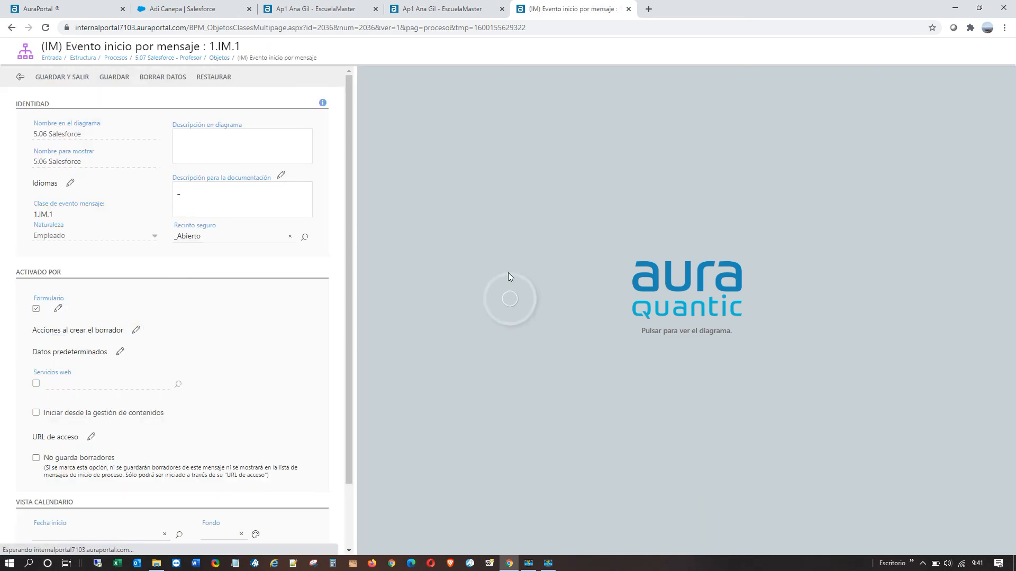
double_click(297, 222)
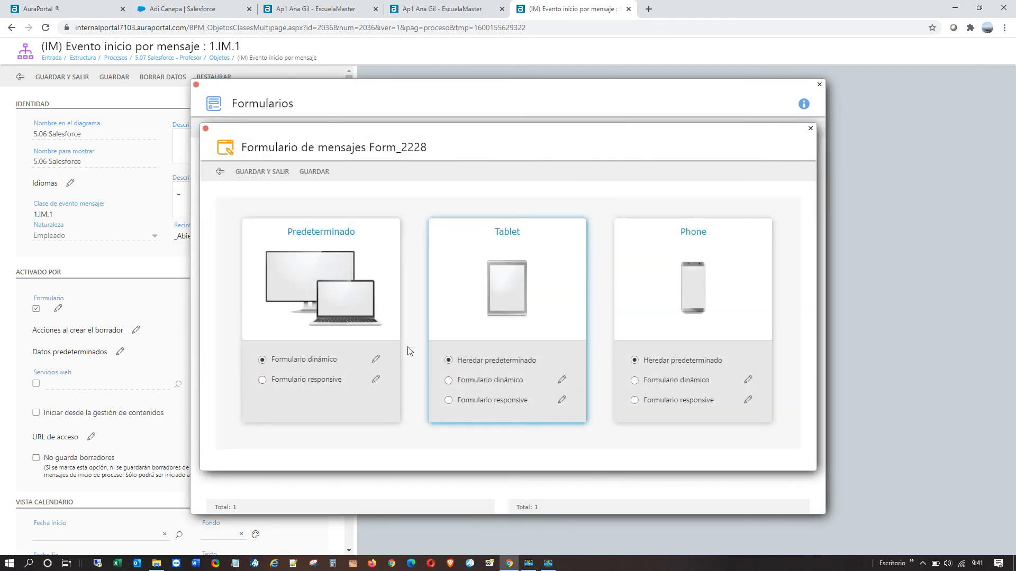
click(375, 359)
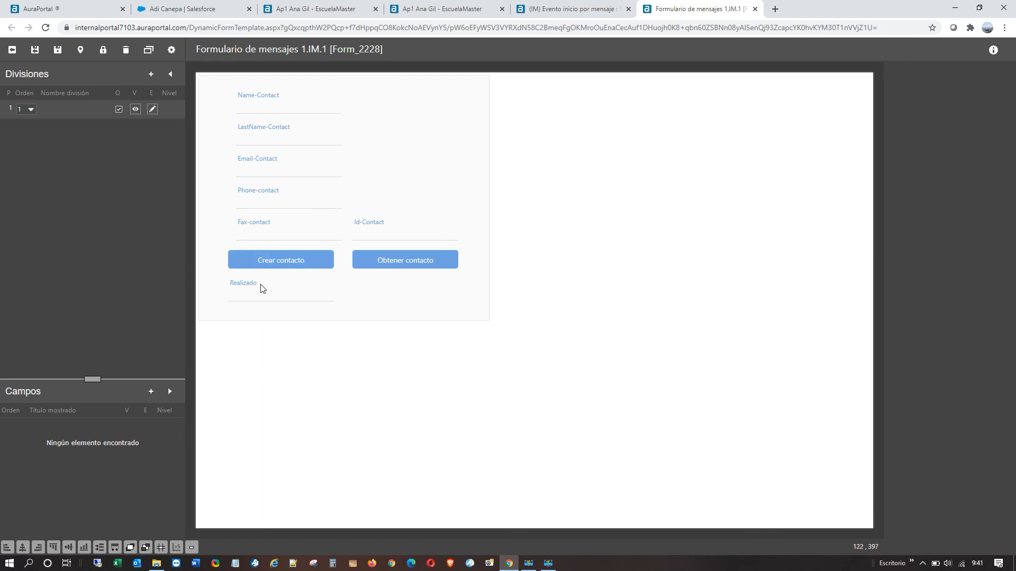
Inspect the Crear contacto button's system task, including its REST connector and Crear contactos operation, and close its settings.
click(317, 262)
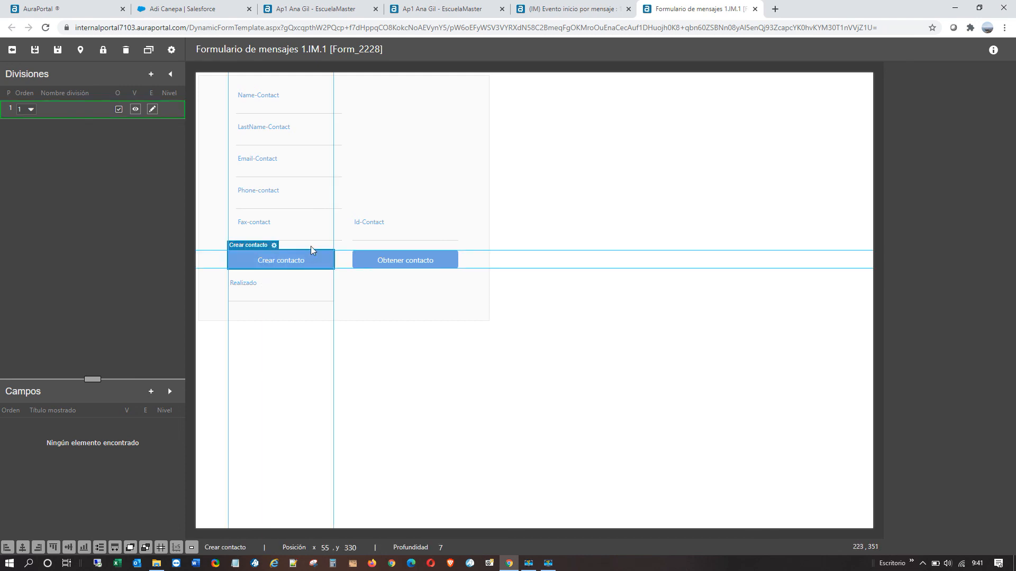
click(274, 245)
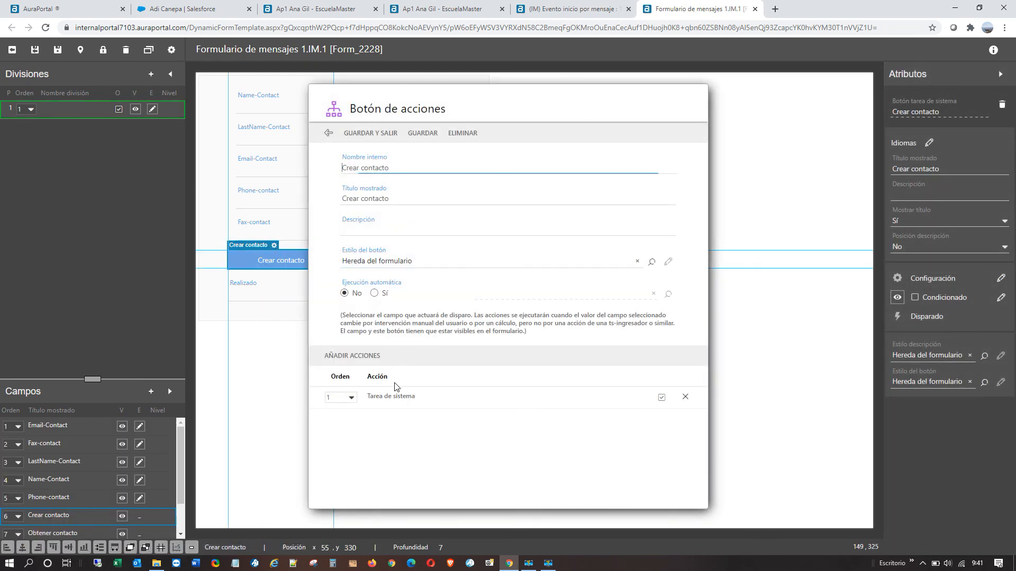
click(403, 397)
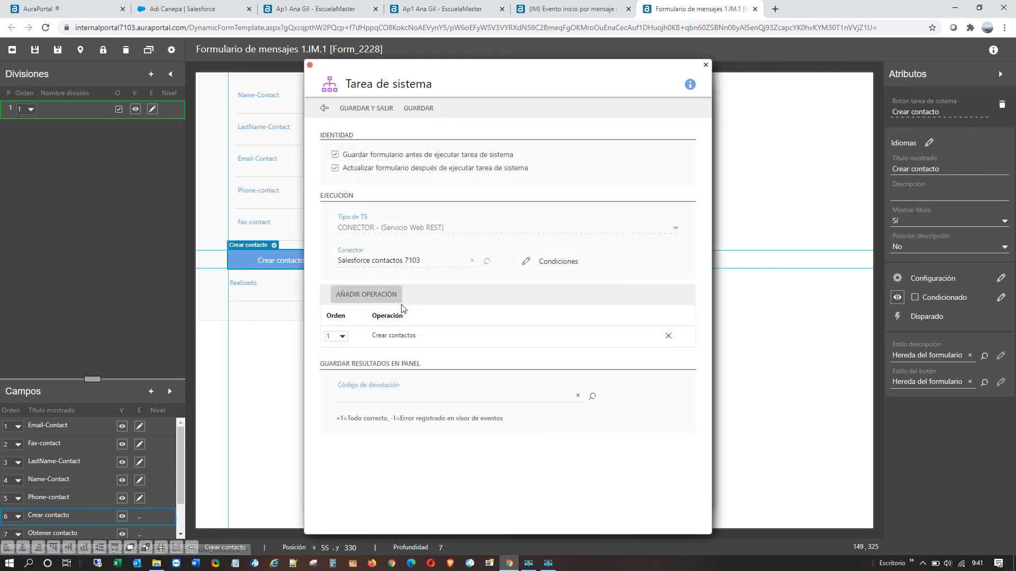
click(402, 343)
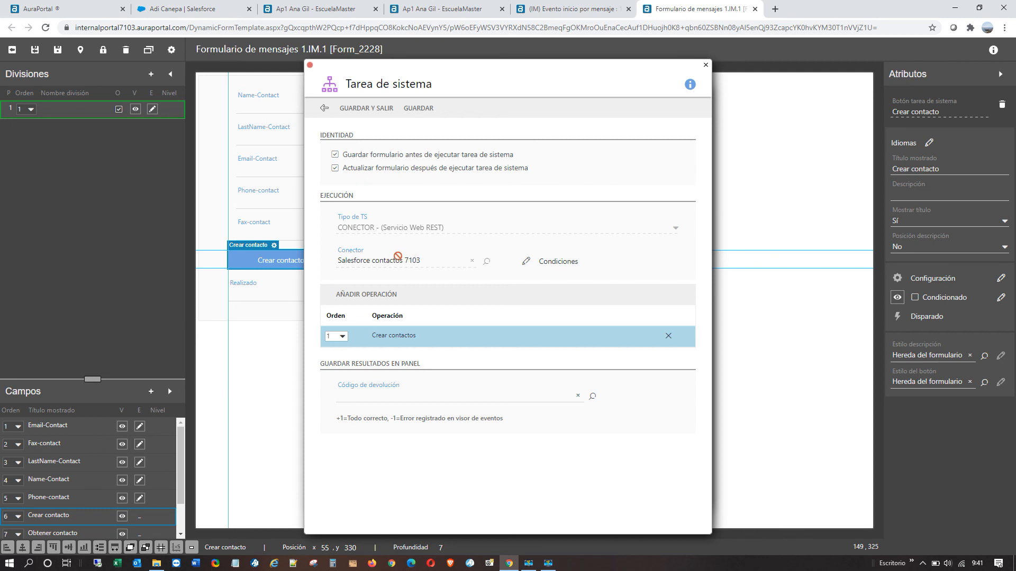
click(383, 338)
click(310, 65)
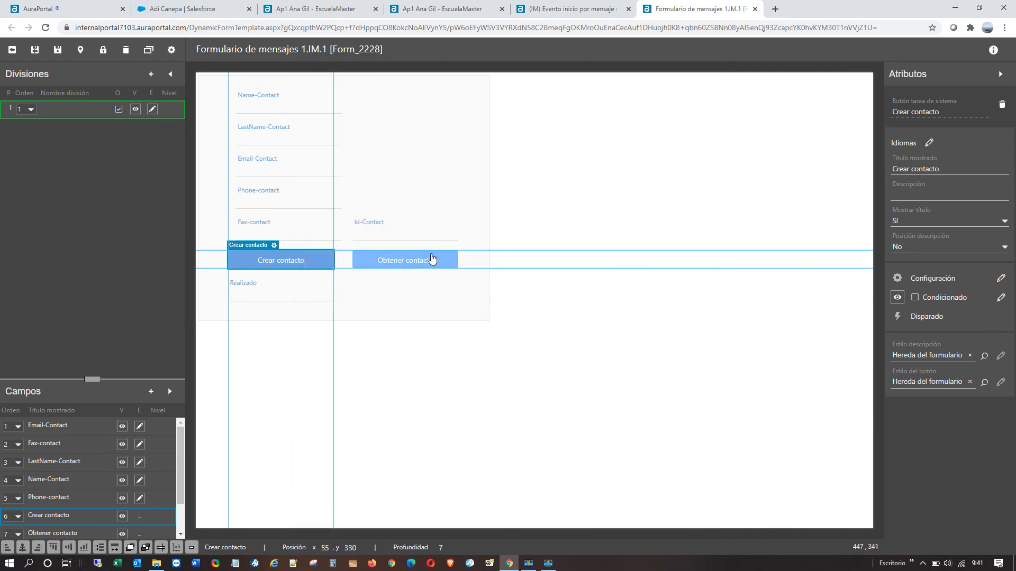
Open the system task of the Obtener contacto button to inspect its REST connector and operation.
click(430, 258)
click(405, 245)
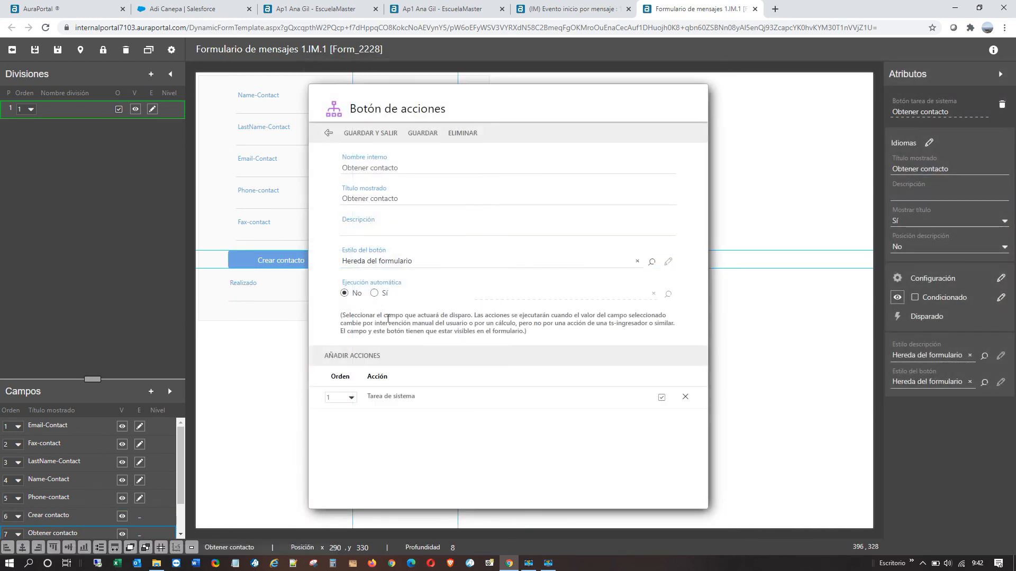
click(398, 401)
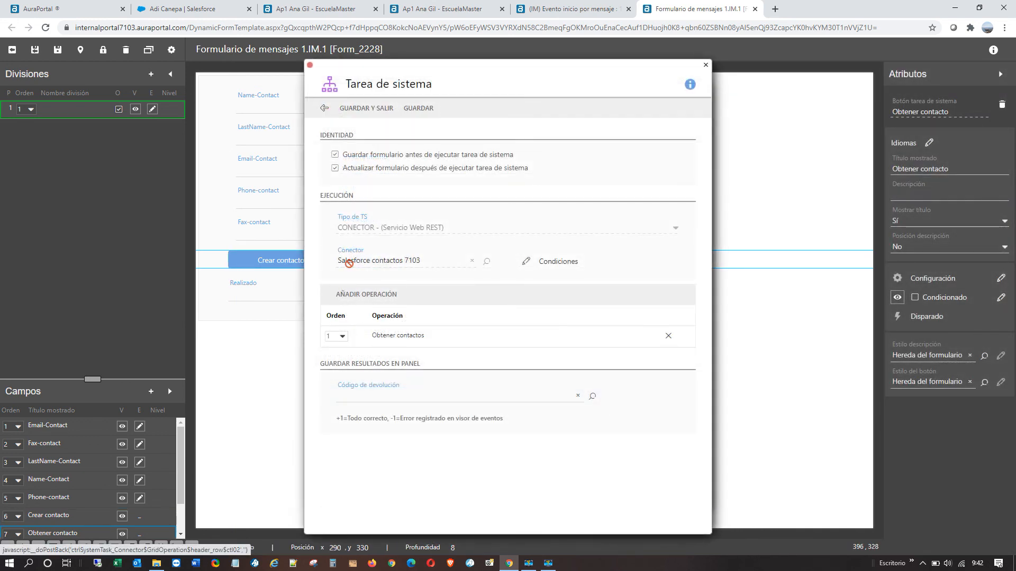